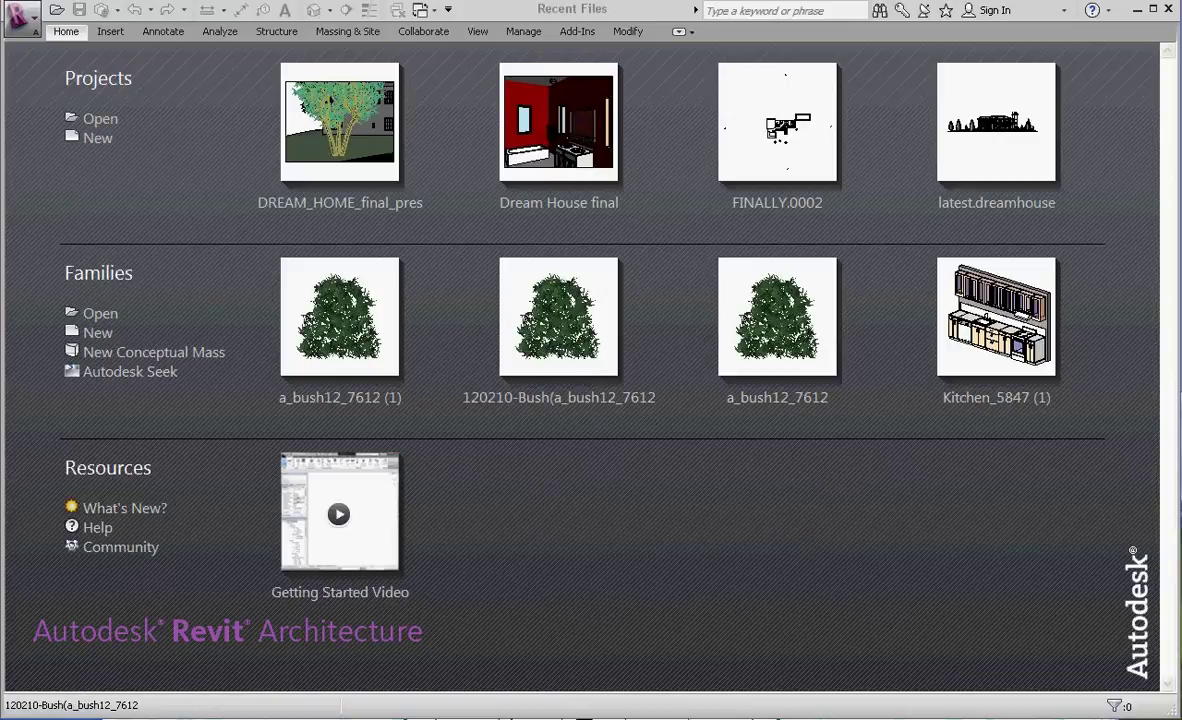
Switch from Revit's Recent Files screen to the IET-161 class page in Chrome.
key("alt+Tab")
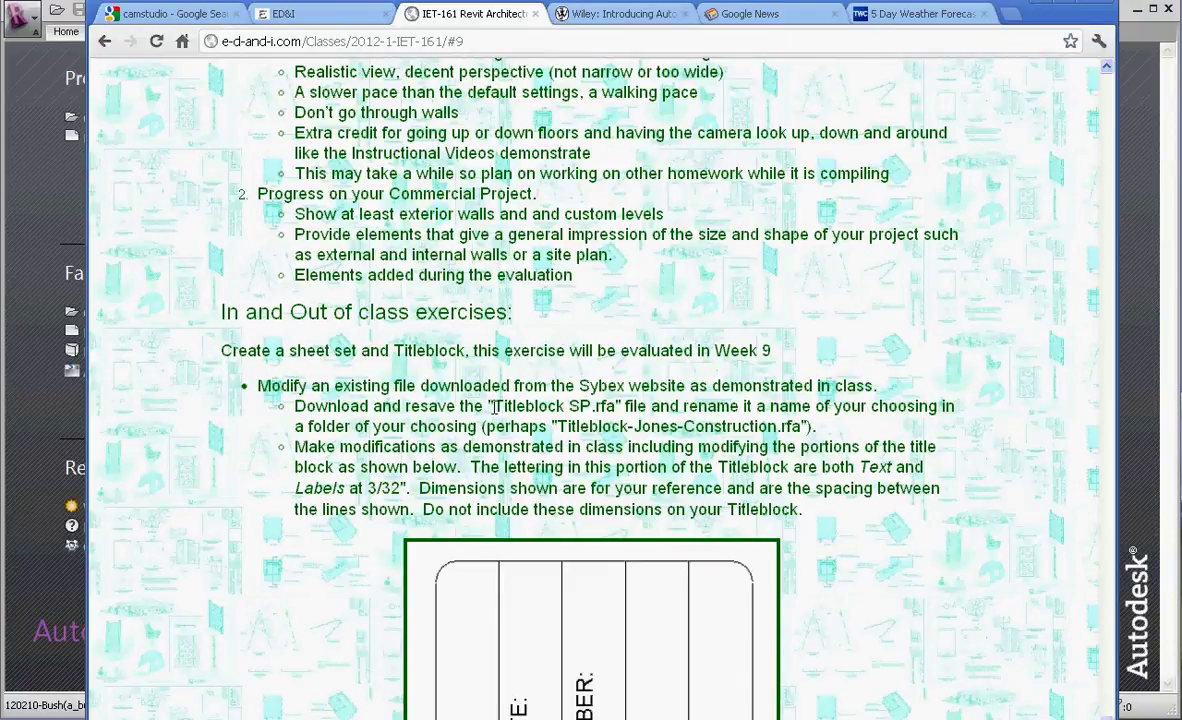
Highlight 'Titleblock SP.rfa' in the exercise text, then scroll up to the page's top menu.
left_click_drag(493, 406, 614, 406)
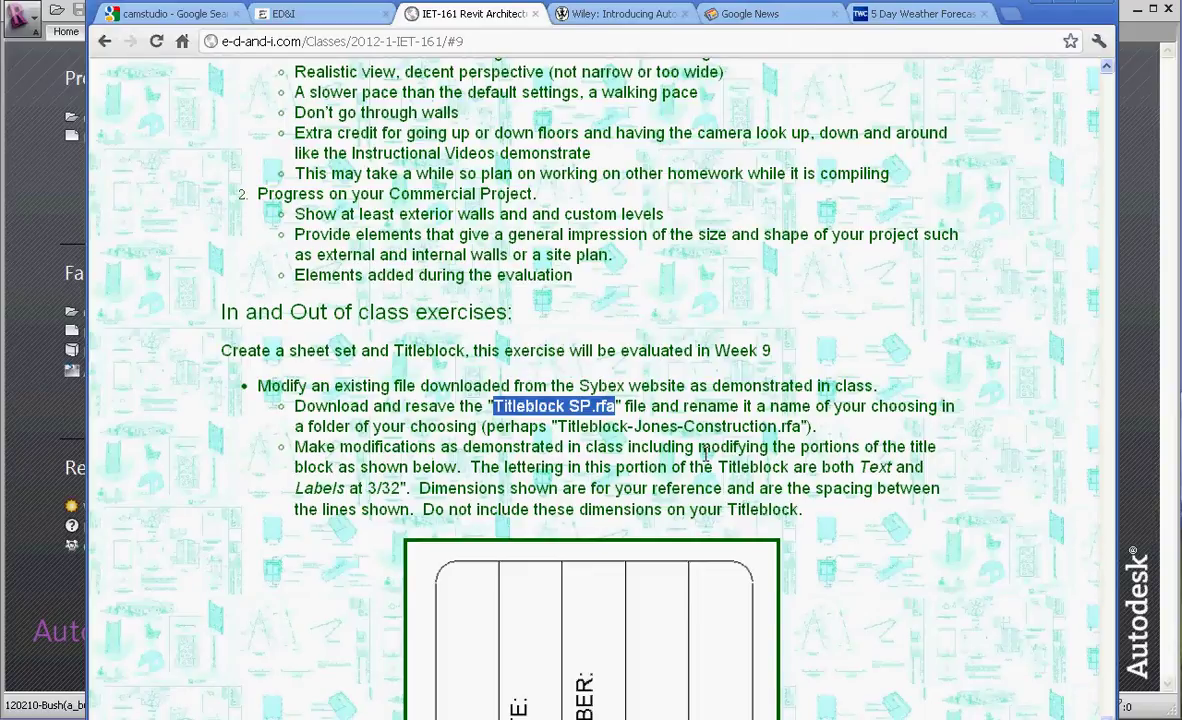
left_click(493, 452)
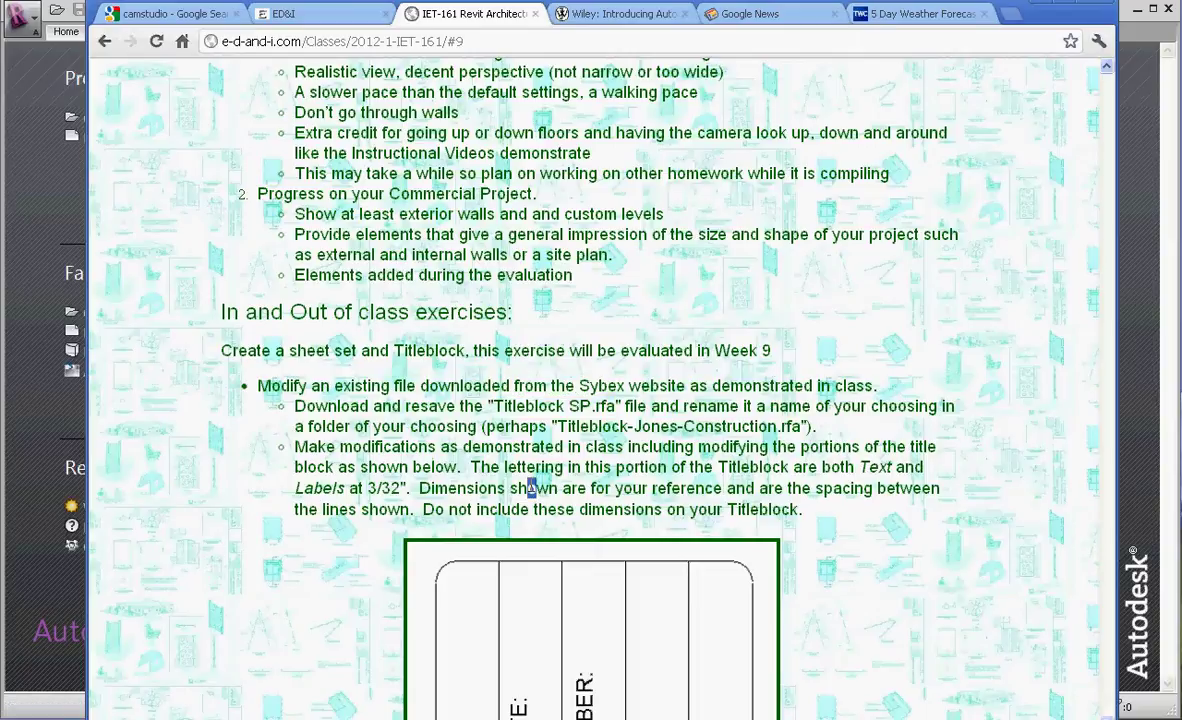
scroll(521, 455, "up", 5)
scroll(521, 455, "up", 6)
Go via Student Resources to Wiley's Introducing Autodesk Revit Architecture 2012 Downloads list.
left_click(590, 308)
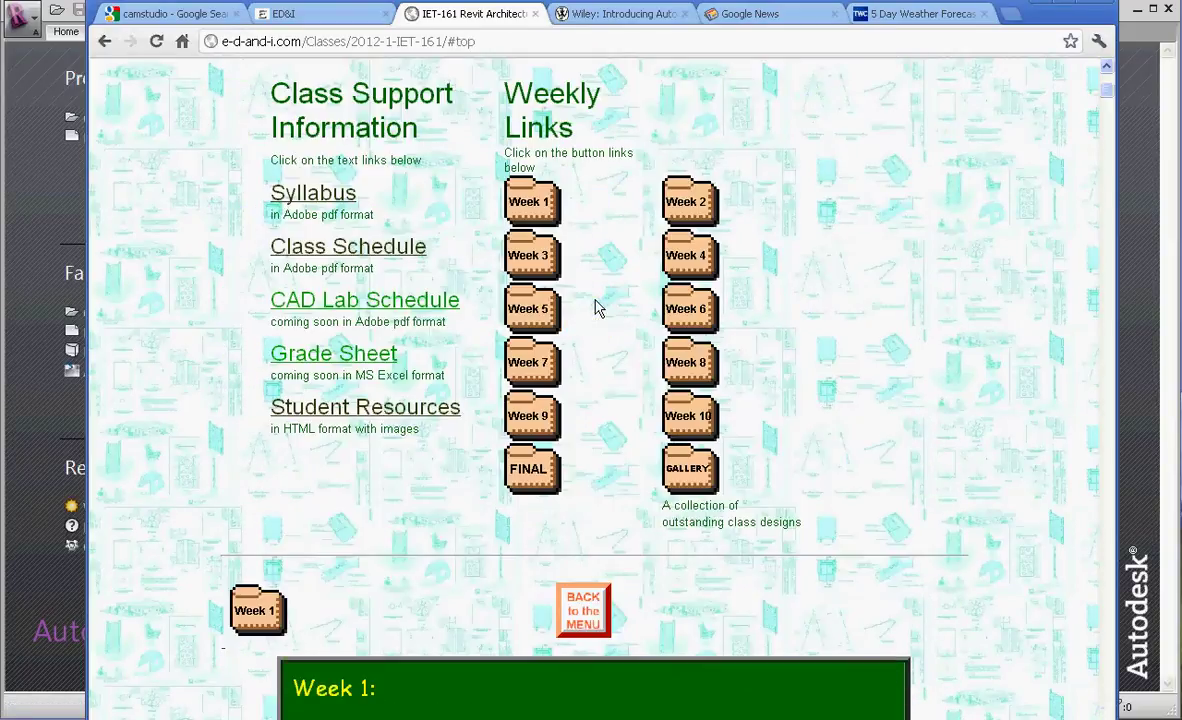
left_click(372, 406)
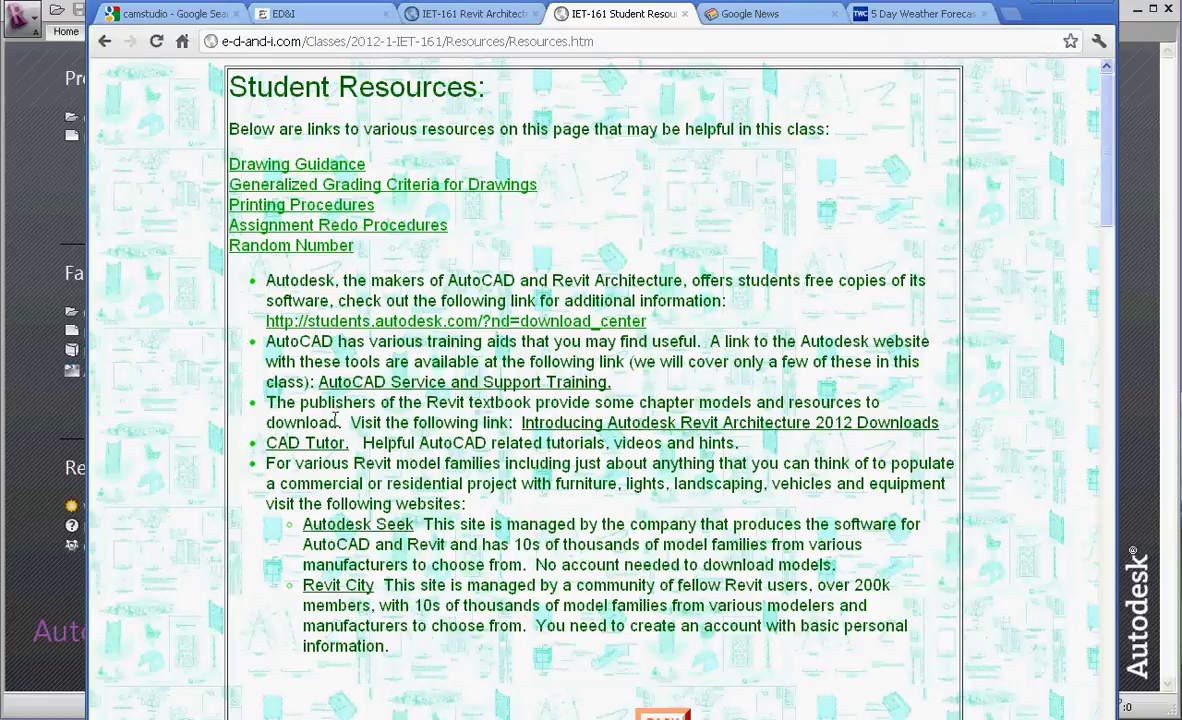
left_click(645, 433)
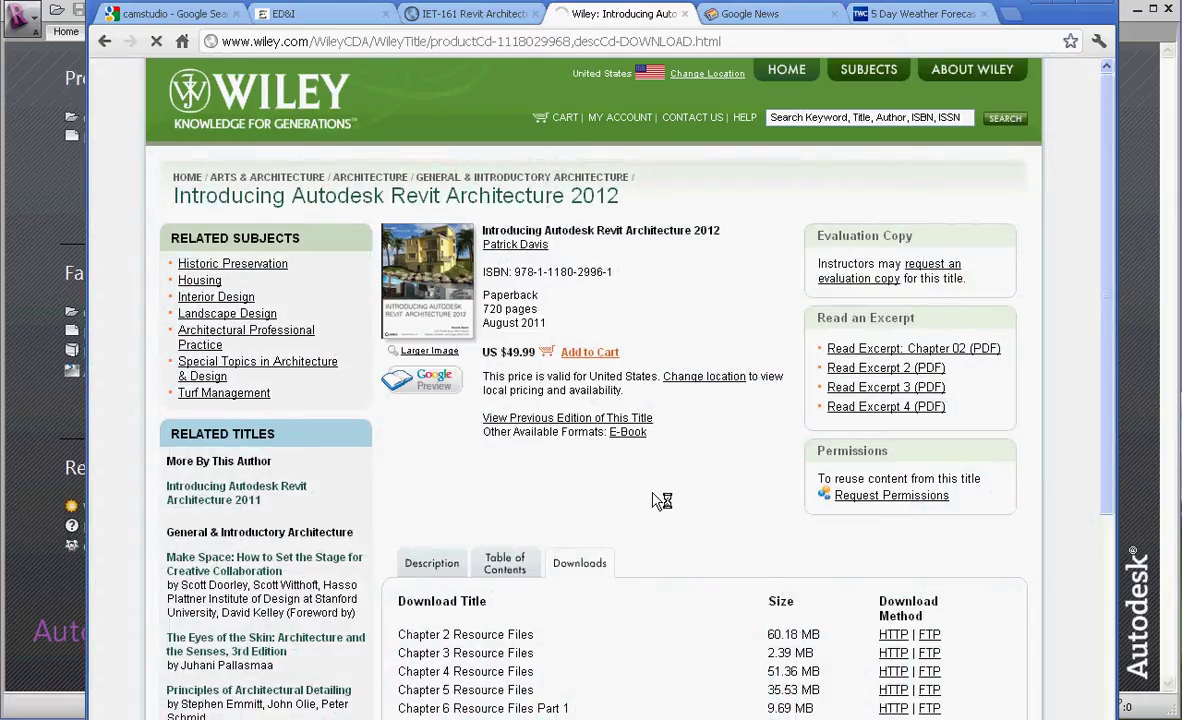
scroll(665, 495, "down", 3)
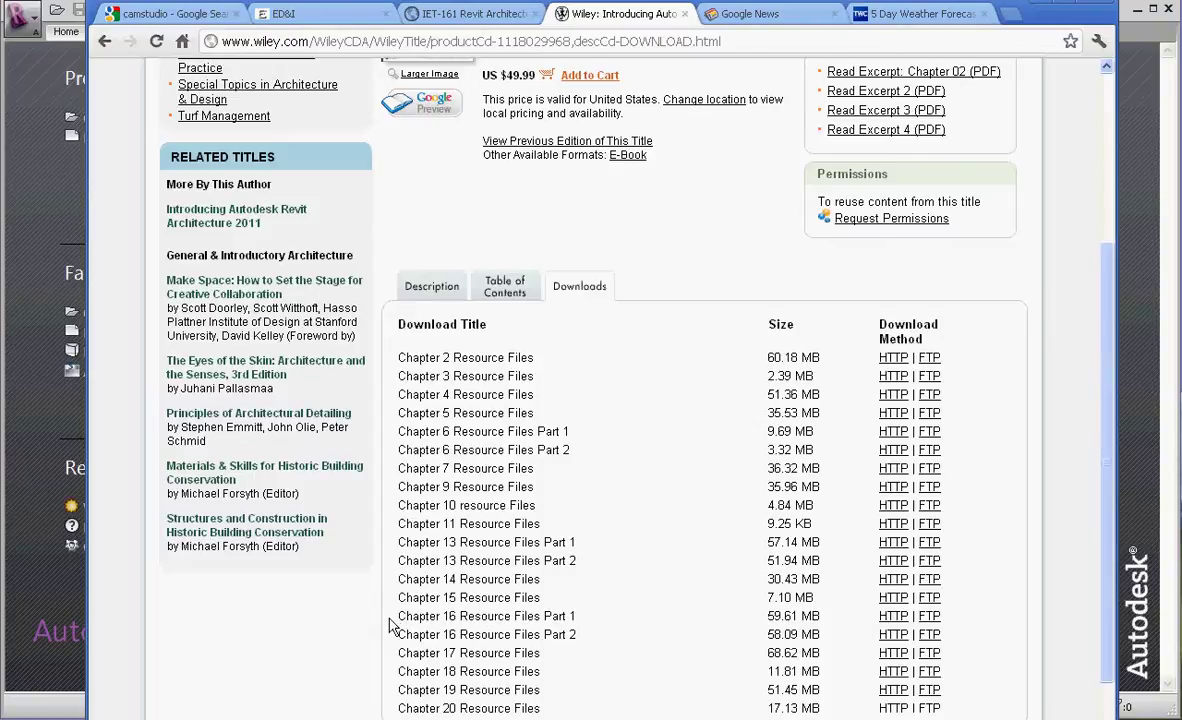
Download Chapter 16 Resource Files Part 1 over HTTP and switch to the Prep folder.
left_click_drag(398, 616, 946, 618)
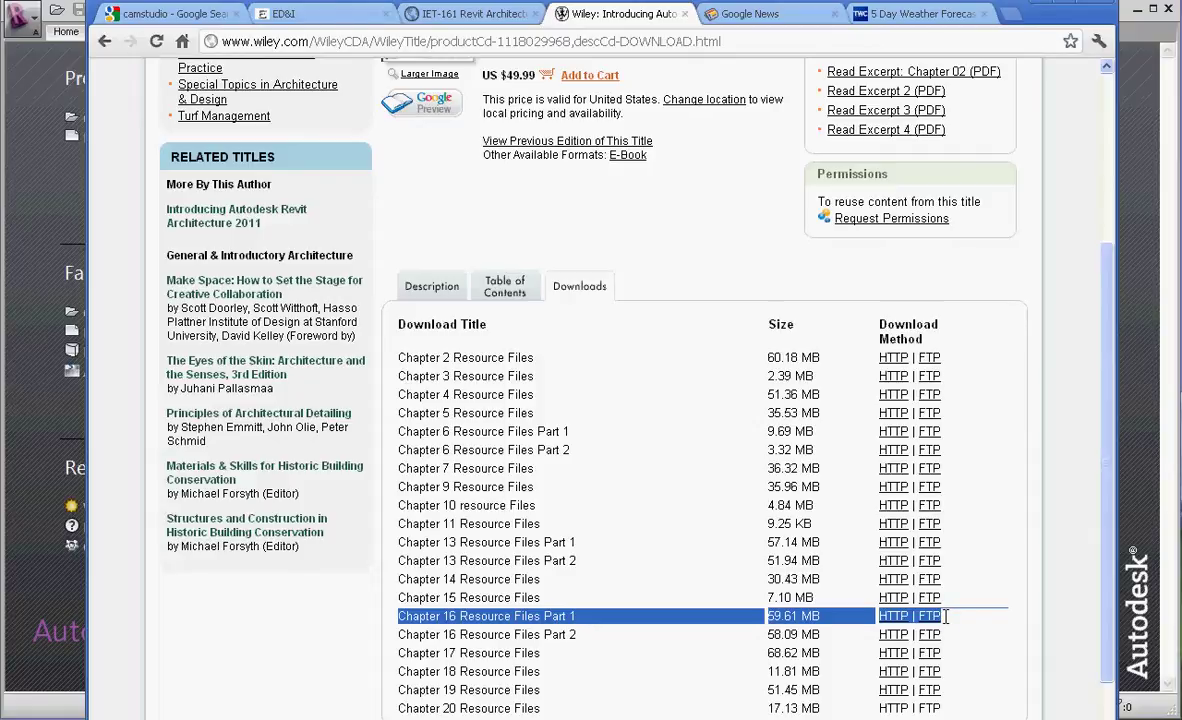
left_click(895, 618)
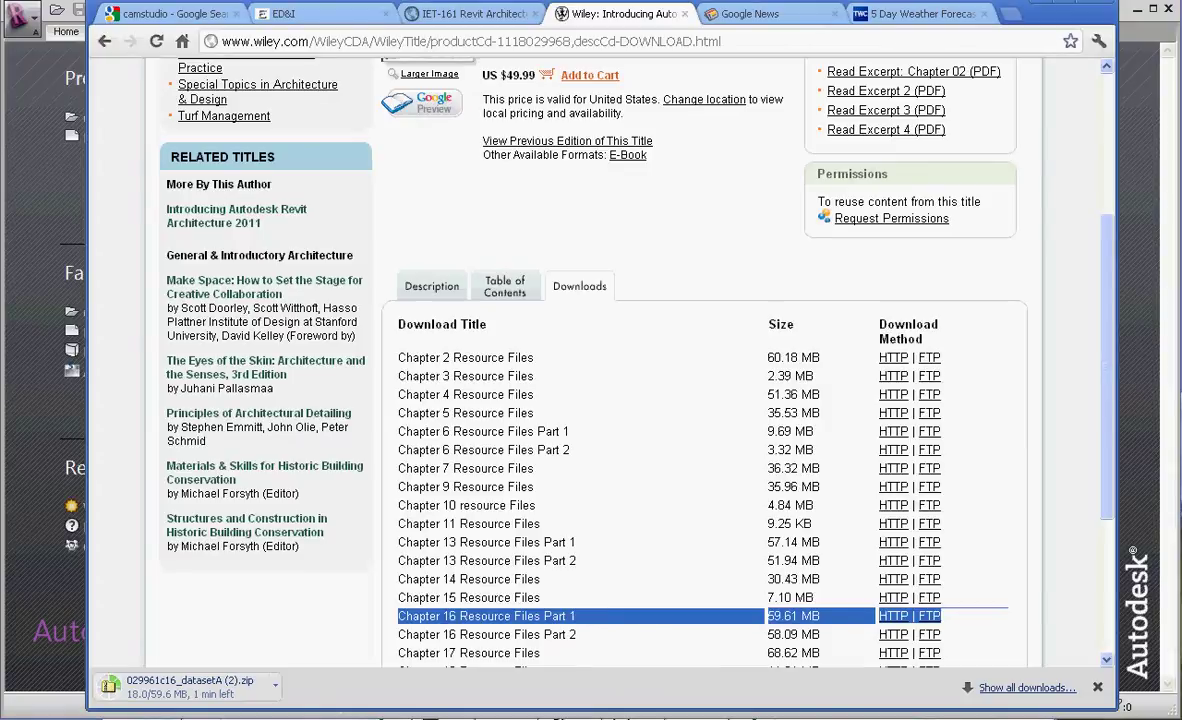
key("alt+Tab")
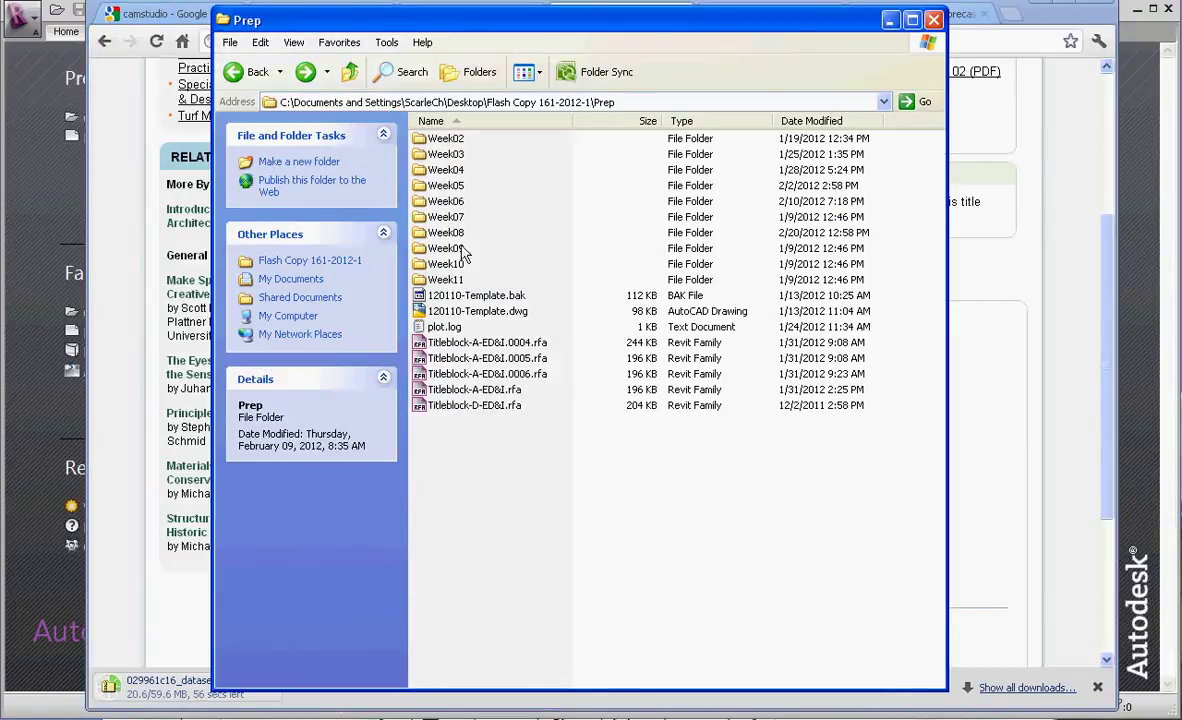
In Week08\Download-sybex, choose Extract All on 029961c16_datasetA.zip.
double_click(432, 232)
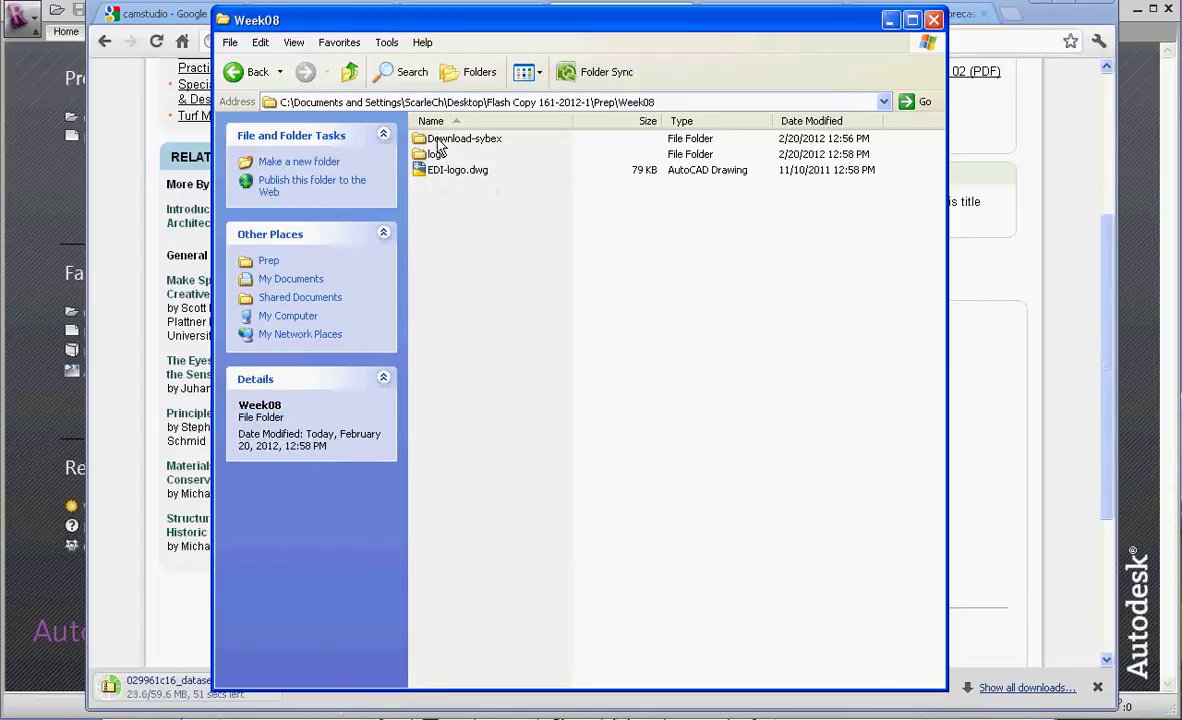
double_click(436, 140)
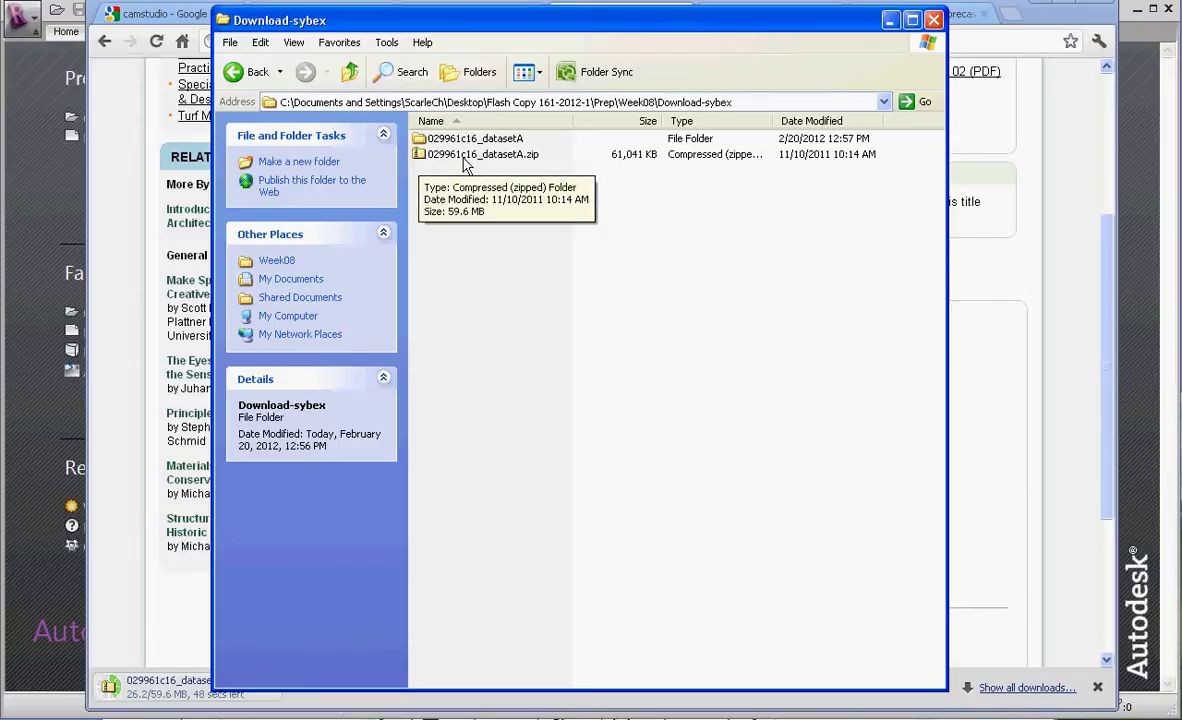
left_click(460, 158)
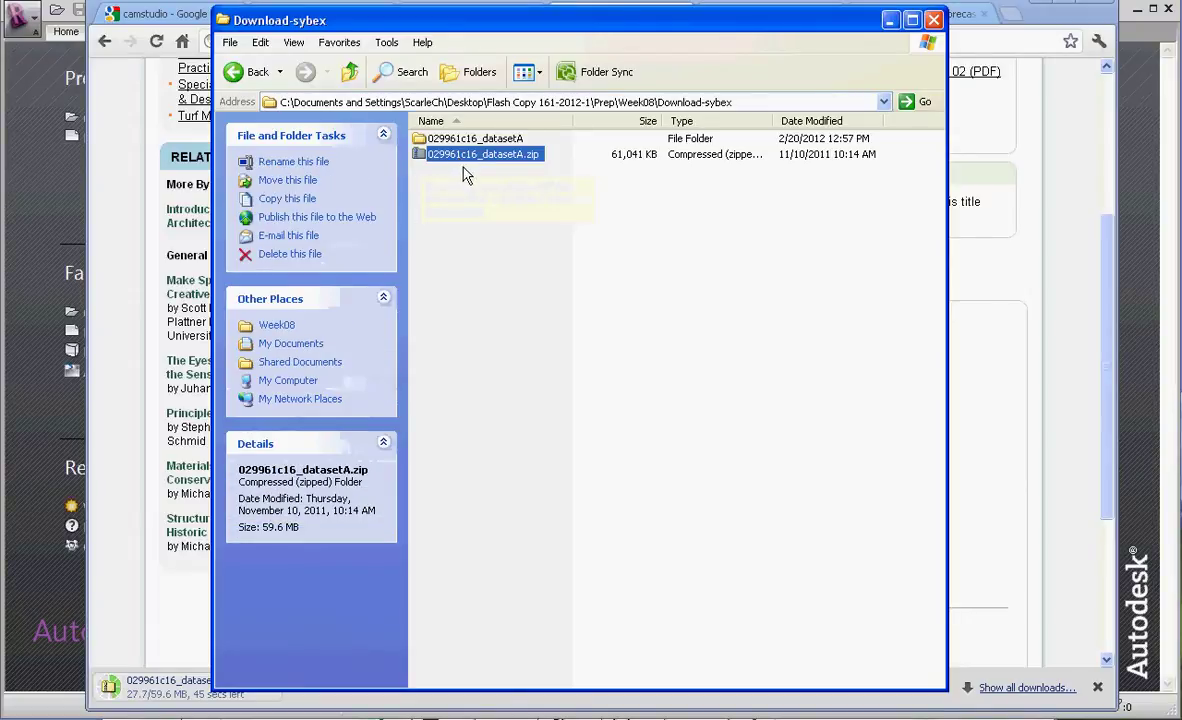
right_click(460, 158)
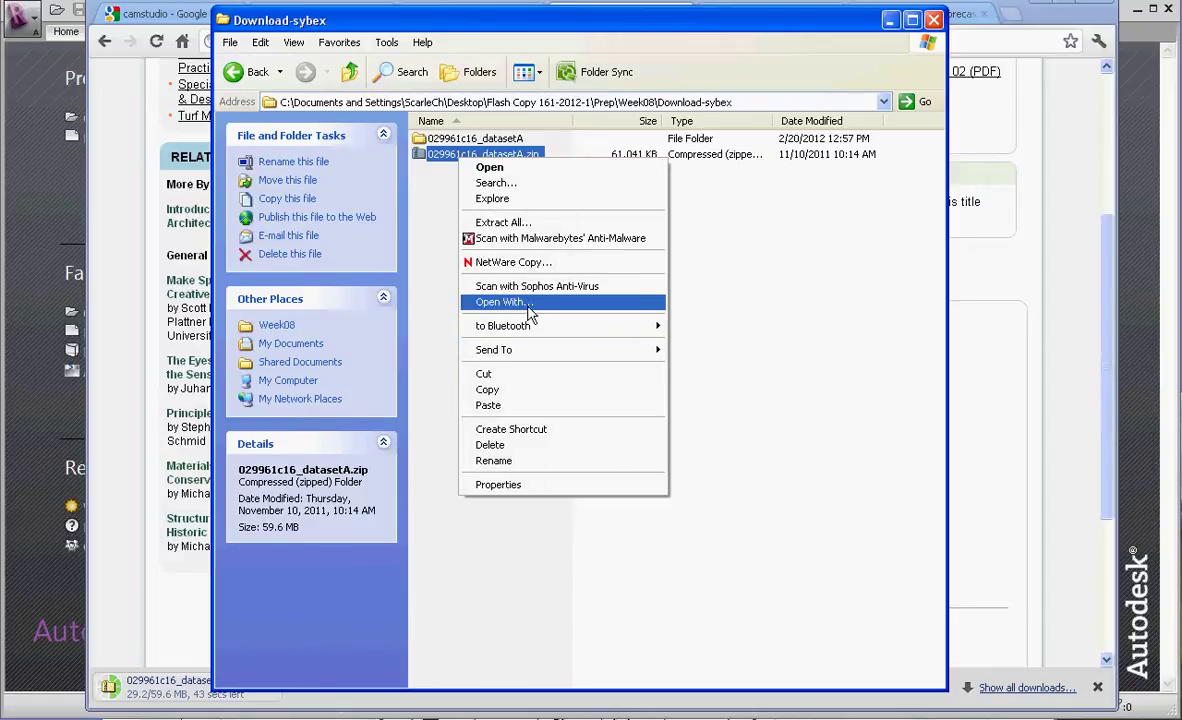
left_click(522, 224)
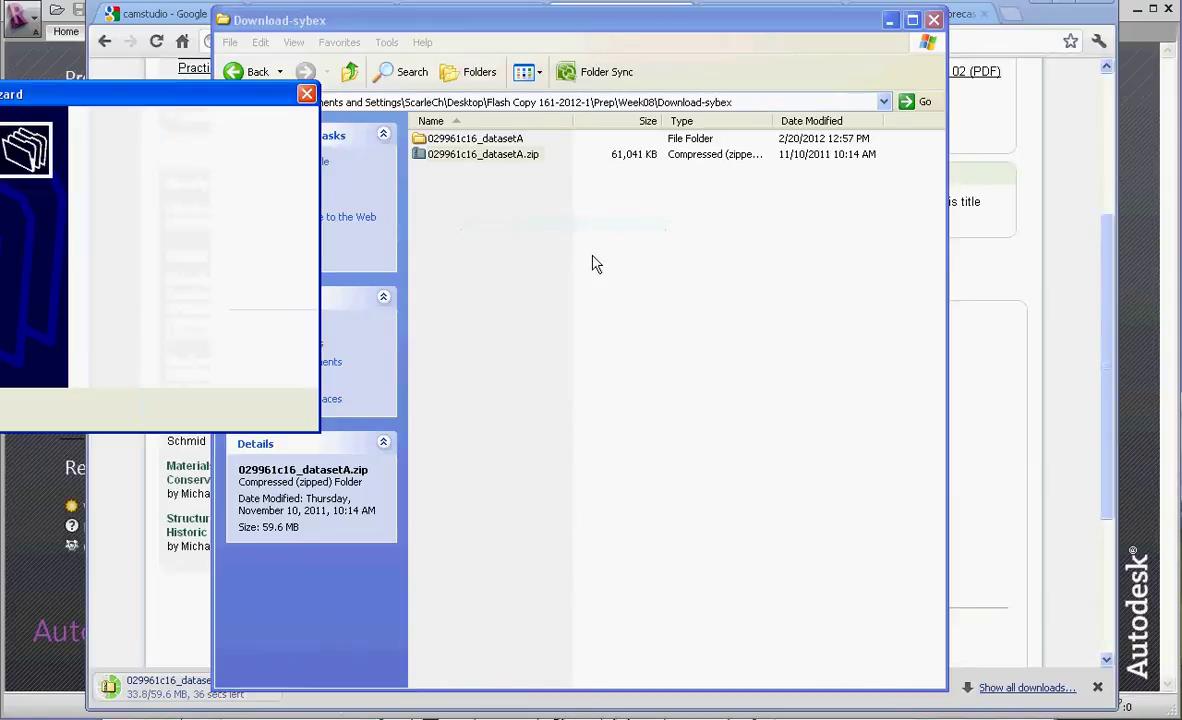
Decline replacing the existing C16-SP.txt and cancel the Extraction Wizard.
left_click_drag(180, 100, 509, 268)
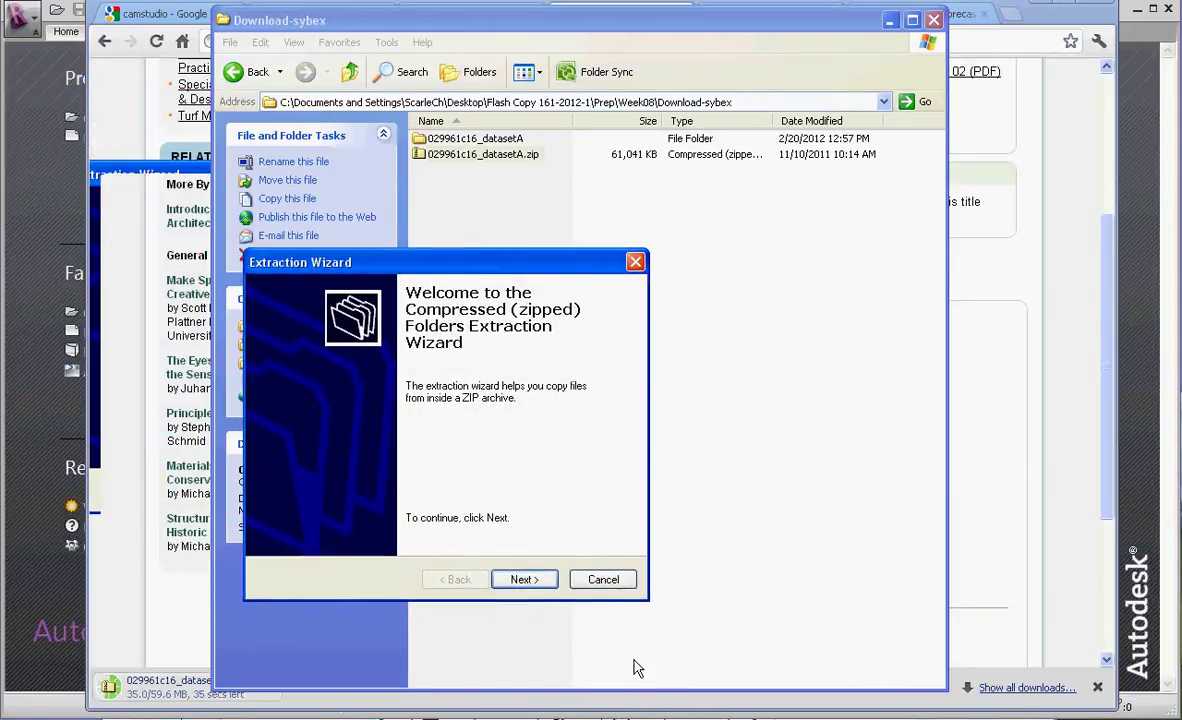
left_click(533, 586)
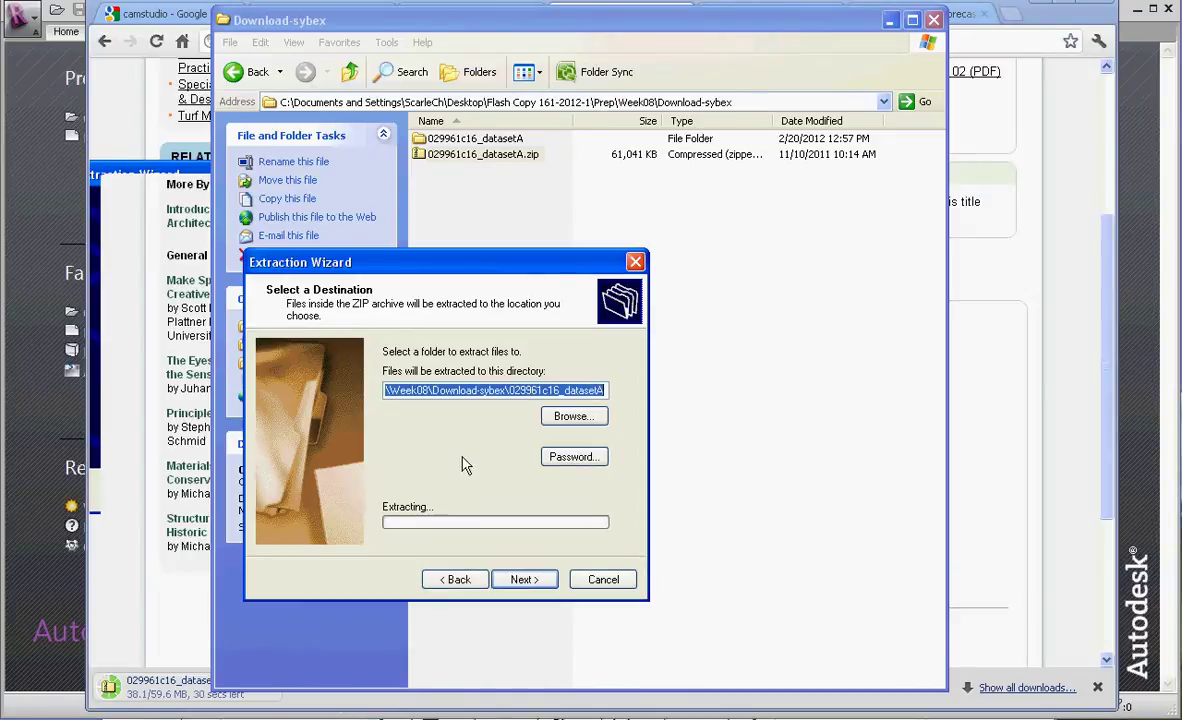
left_click(508, 389)
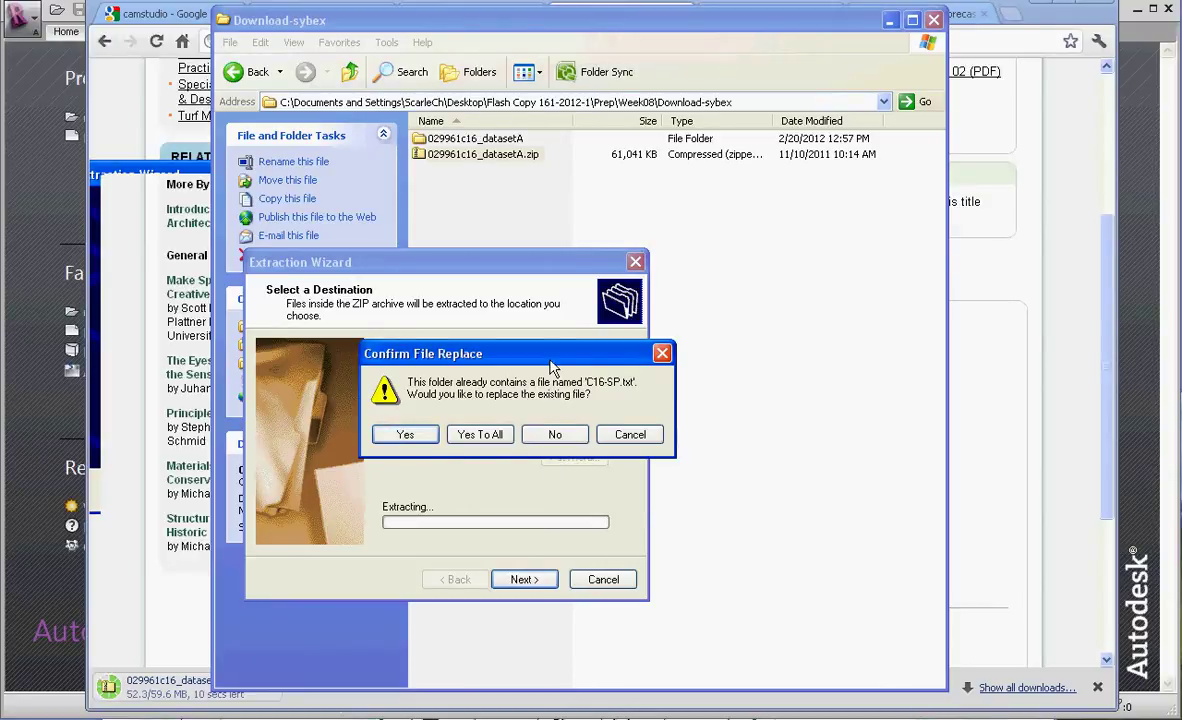
left_click_drag(550, 368, 541, 340)
left_click(621, 406)
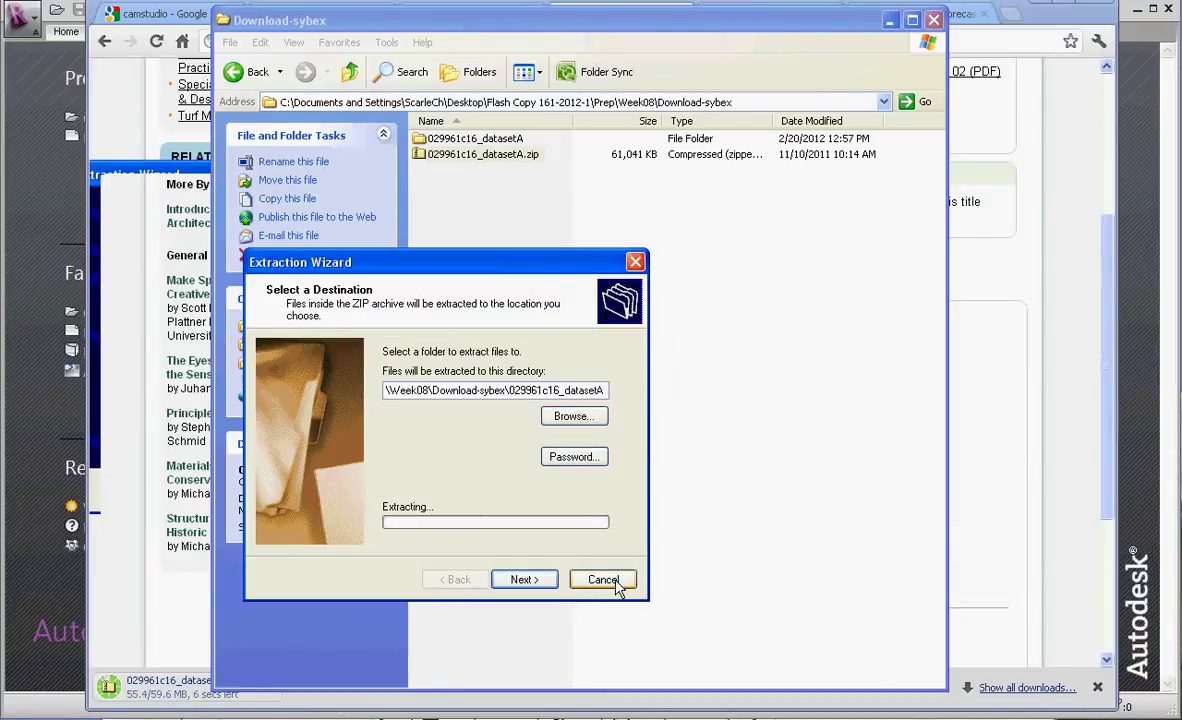
left_click(603, 580)
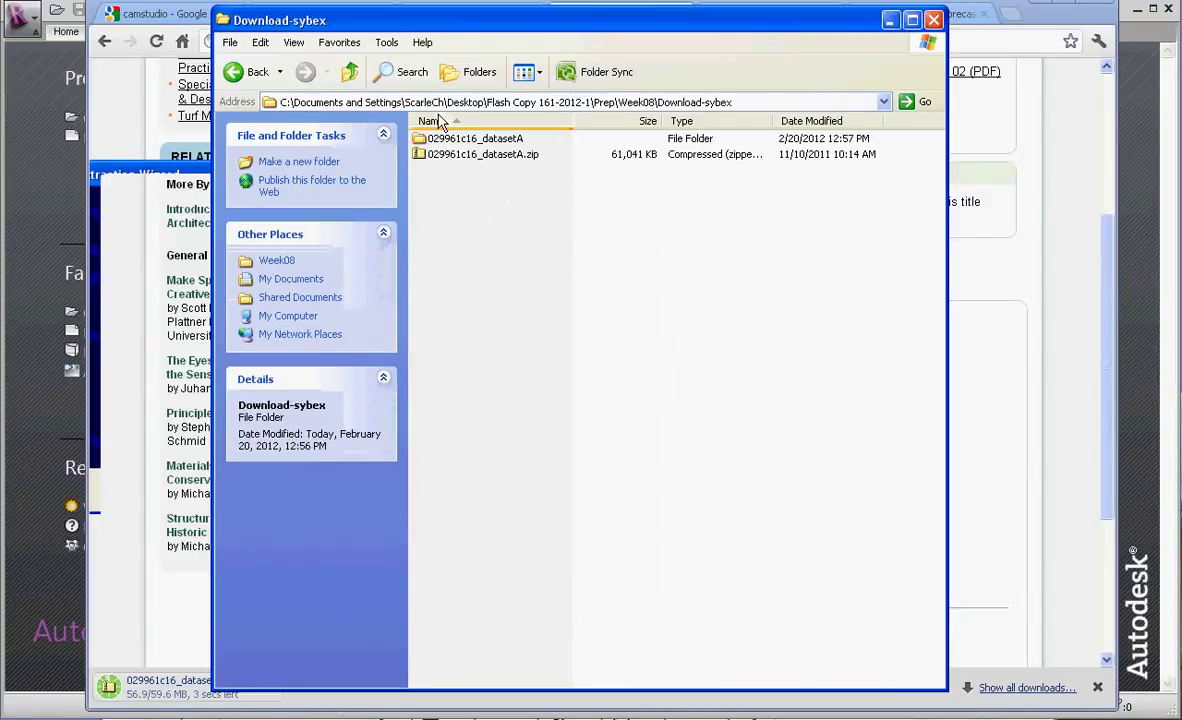
Open the 029961c16_datasetA folder and switch to Revit to load Titleblock SP.rfa.
double_click(420, 138)
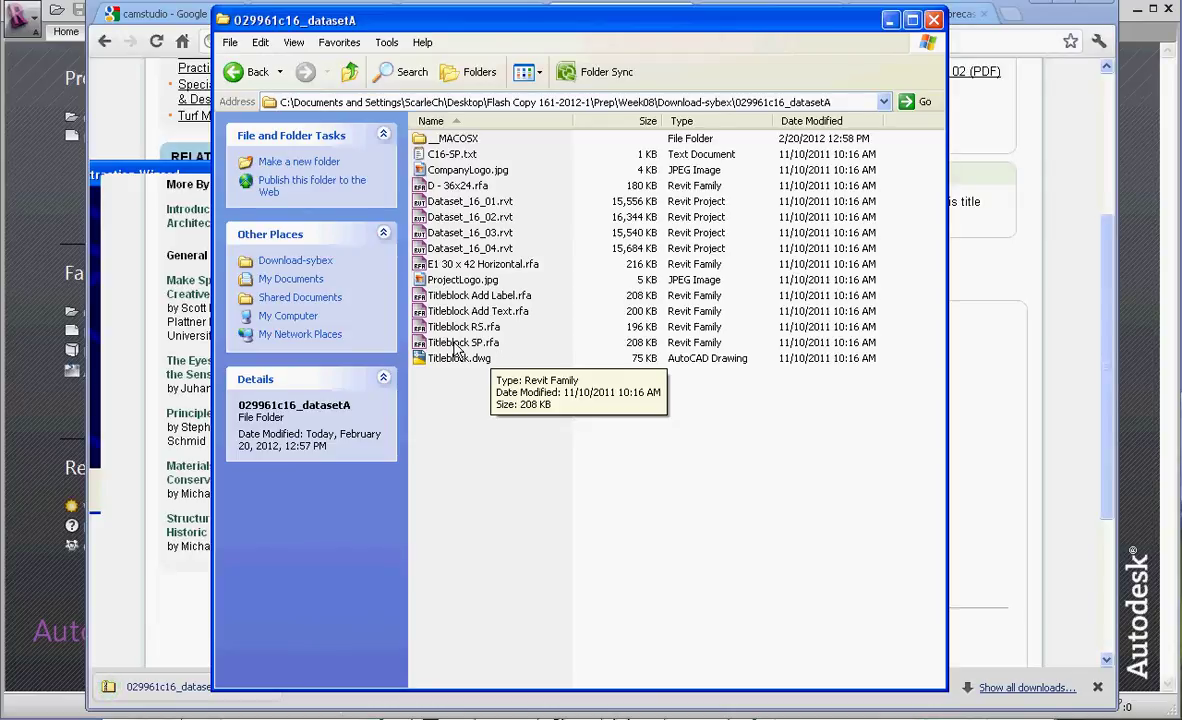
left_click(40, 112)
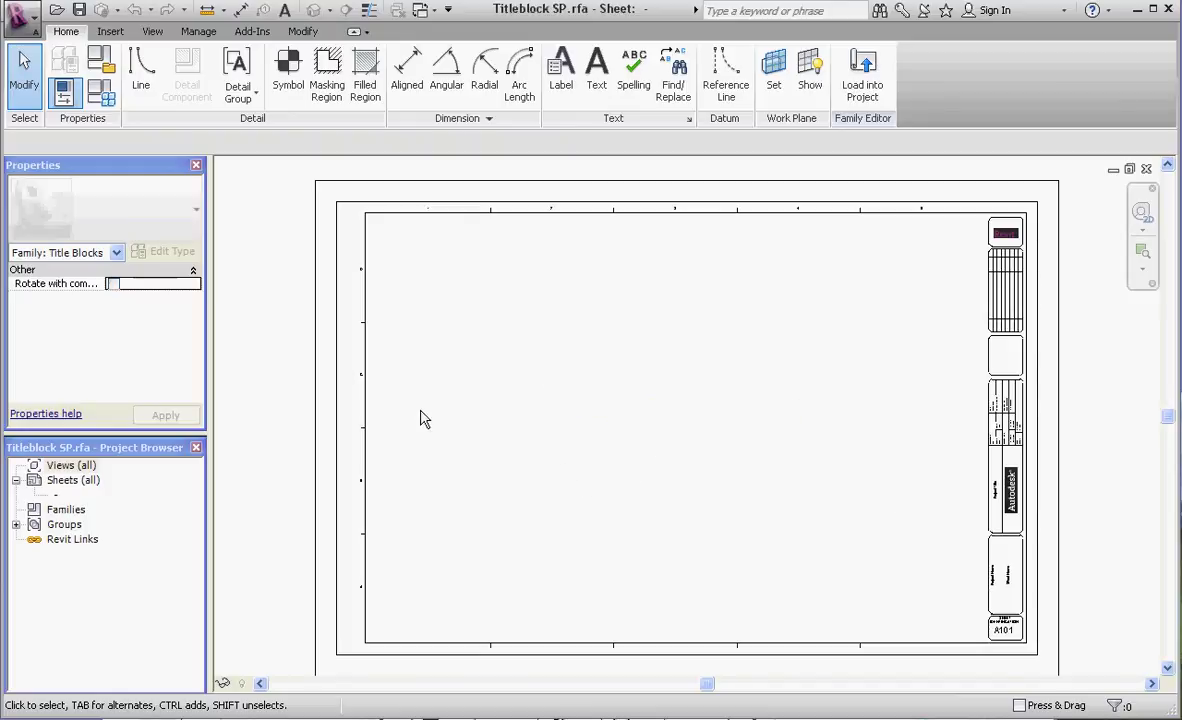
scroll(420, 418, "down", 1)
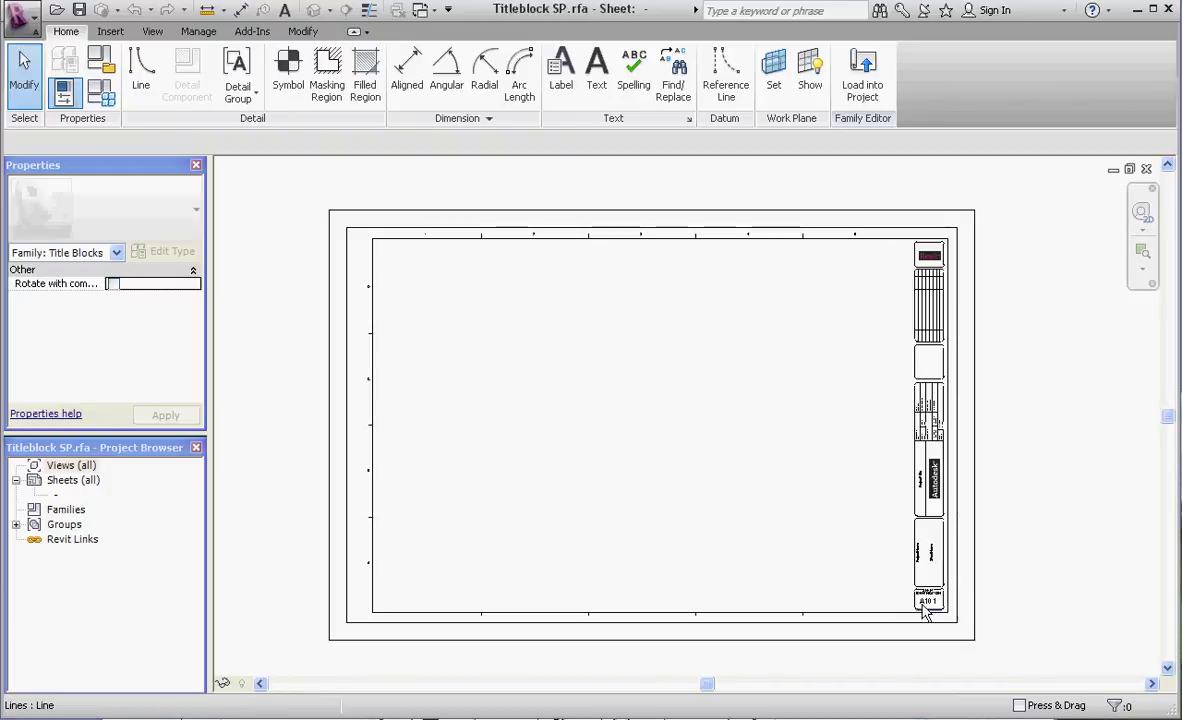
scroll(921, 612, "up", 3)
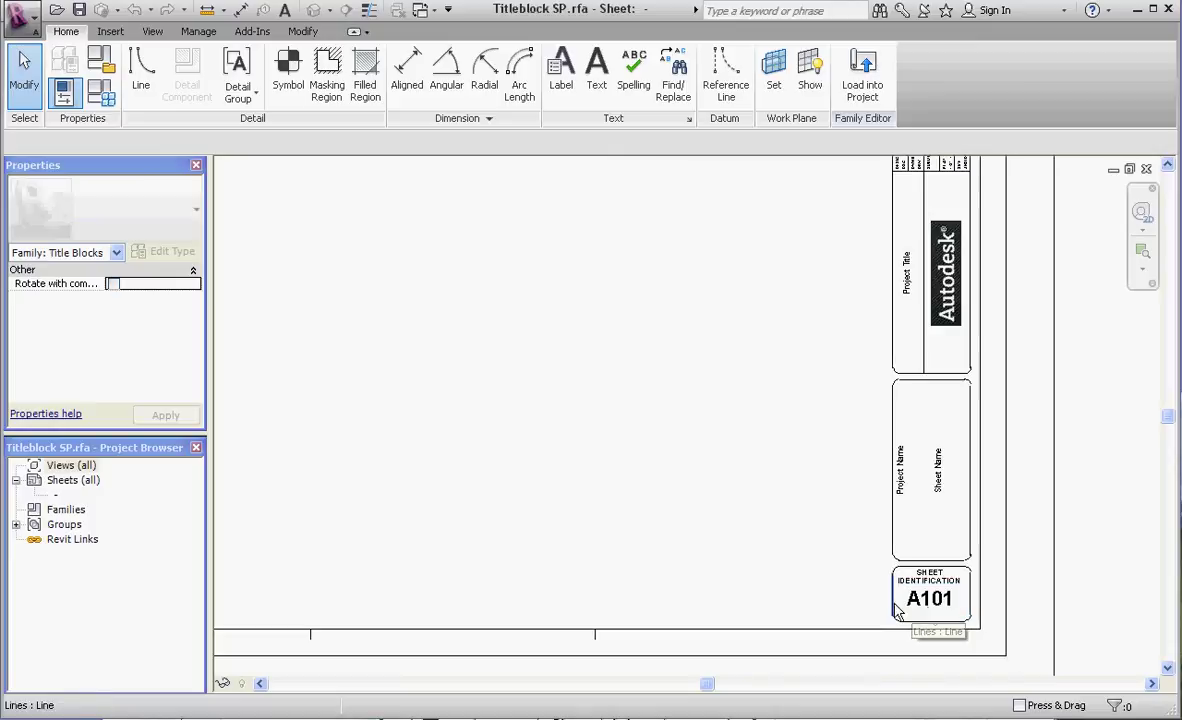
scroll(839, 580, "down", 2)
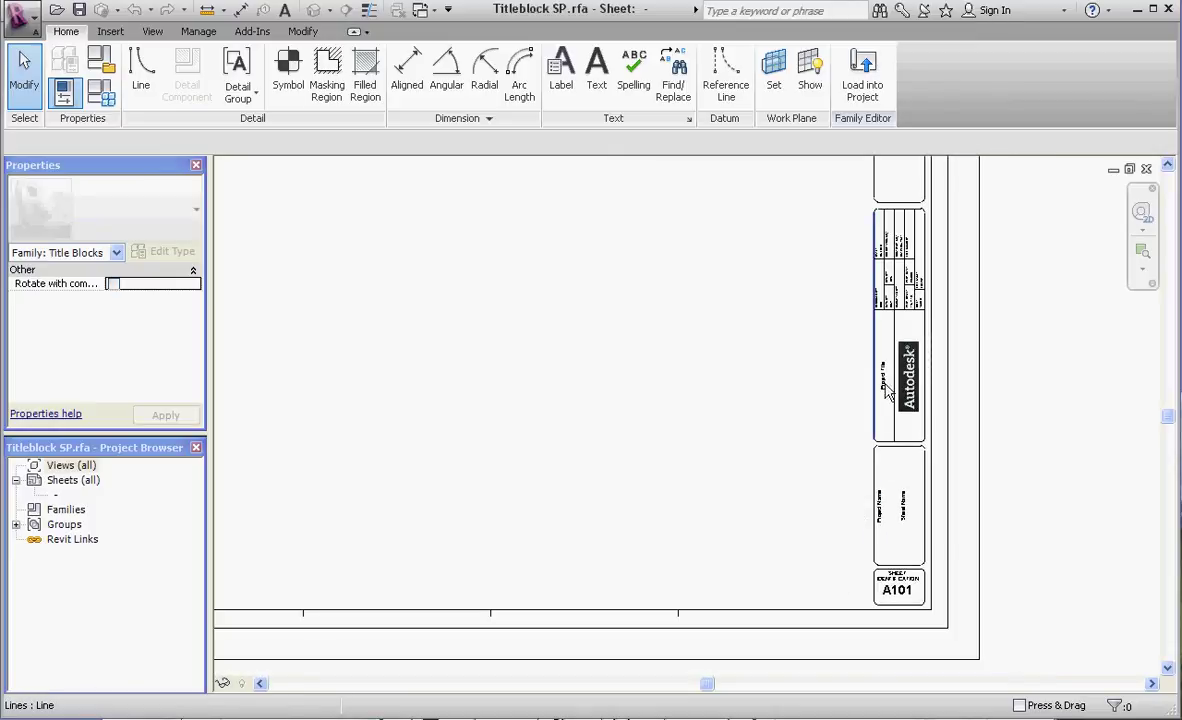
scroll(887, 392, "up", 4)
scroll(873, 540, "down", 2)
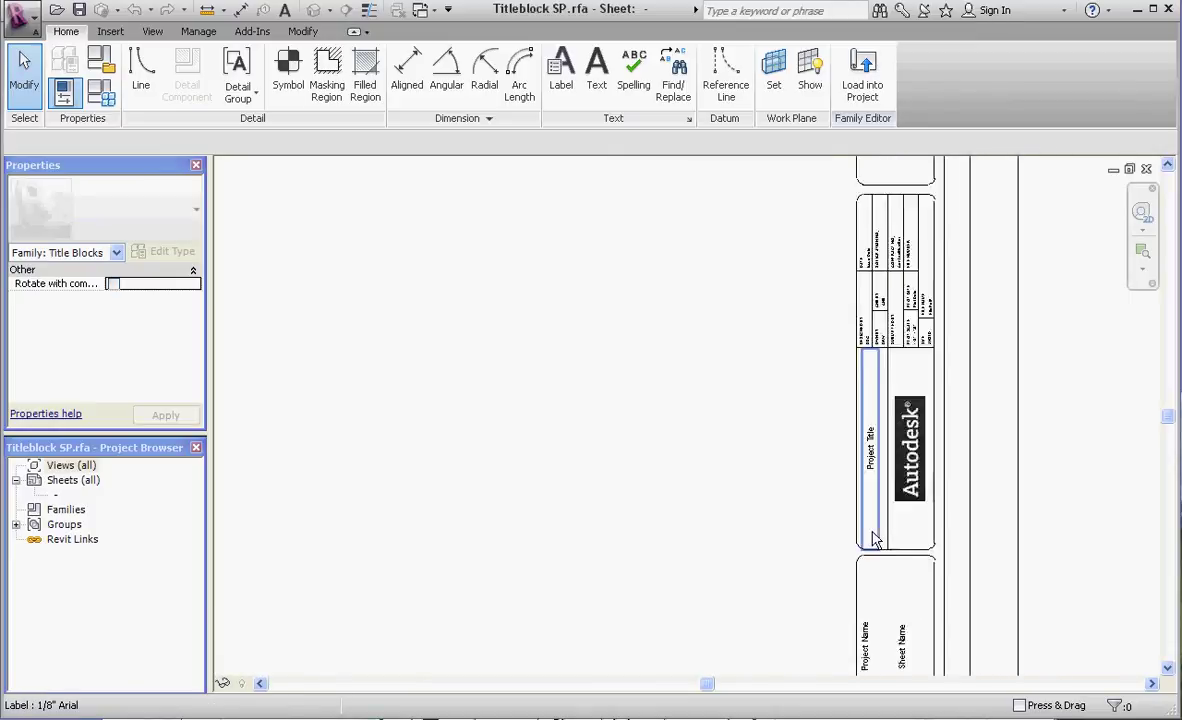
scroll(873, 540, "down", 1)
scroll(910, 380, "down", 1)
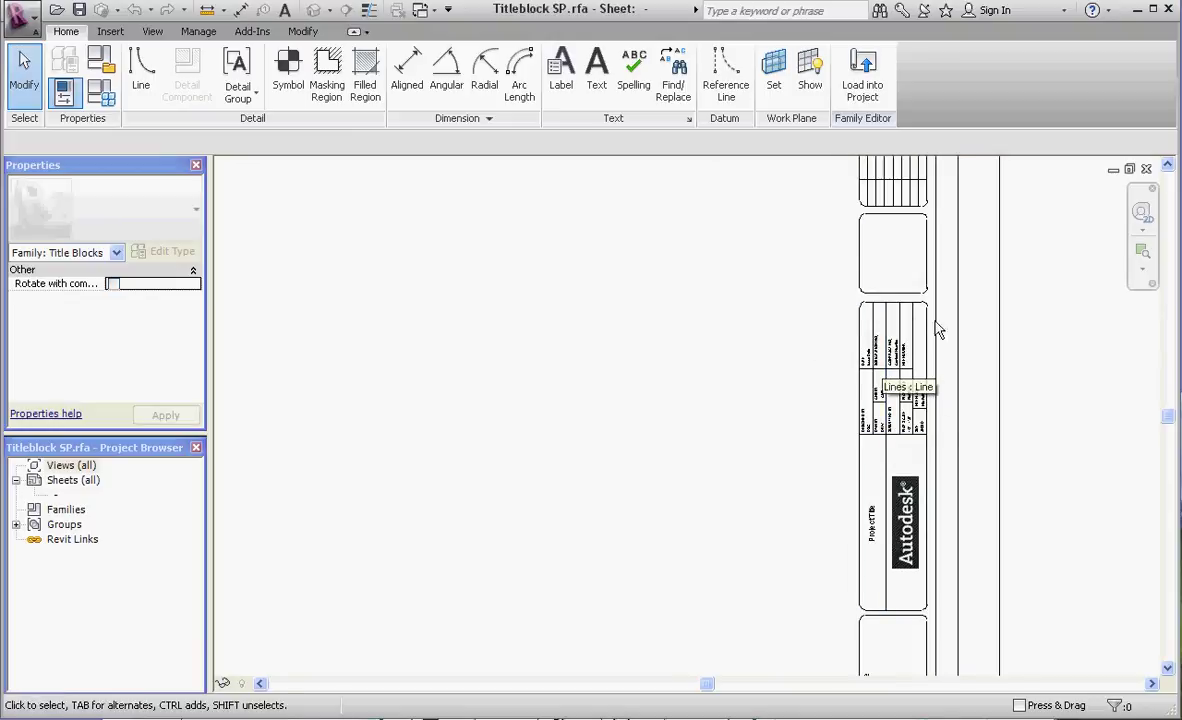
scroll(851, 520, "down", 3)
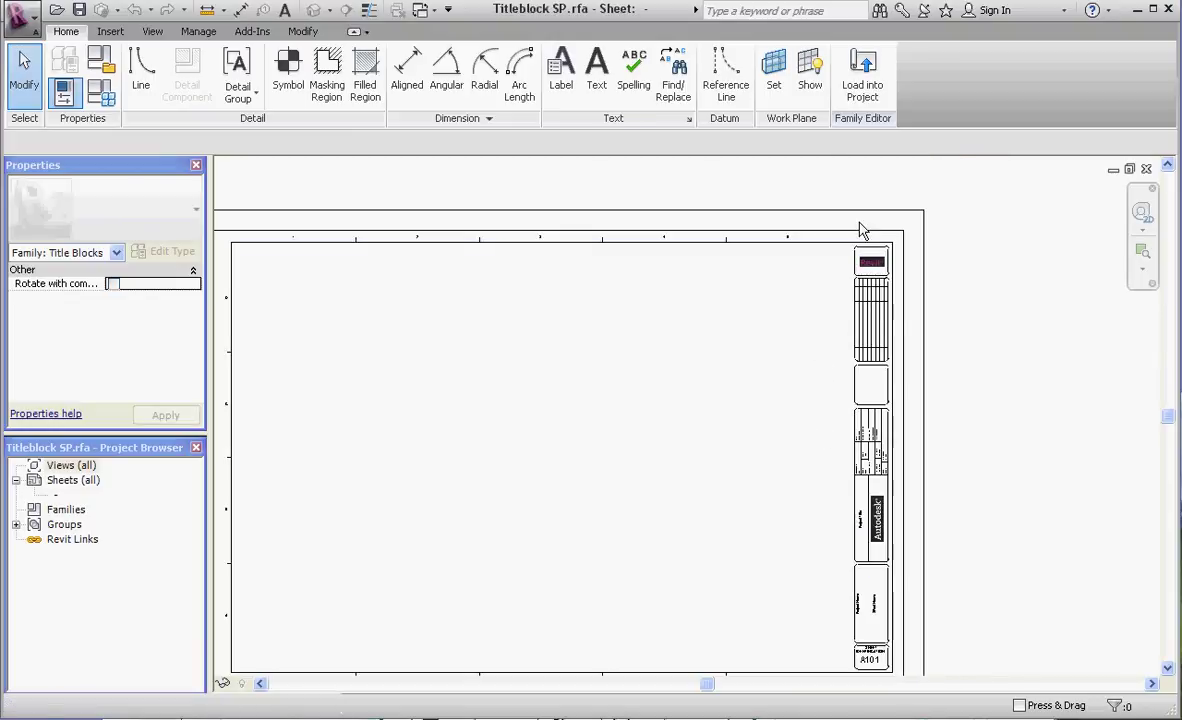
scroll(862, 230, "up", 4)
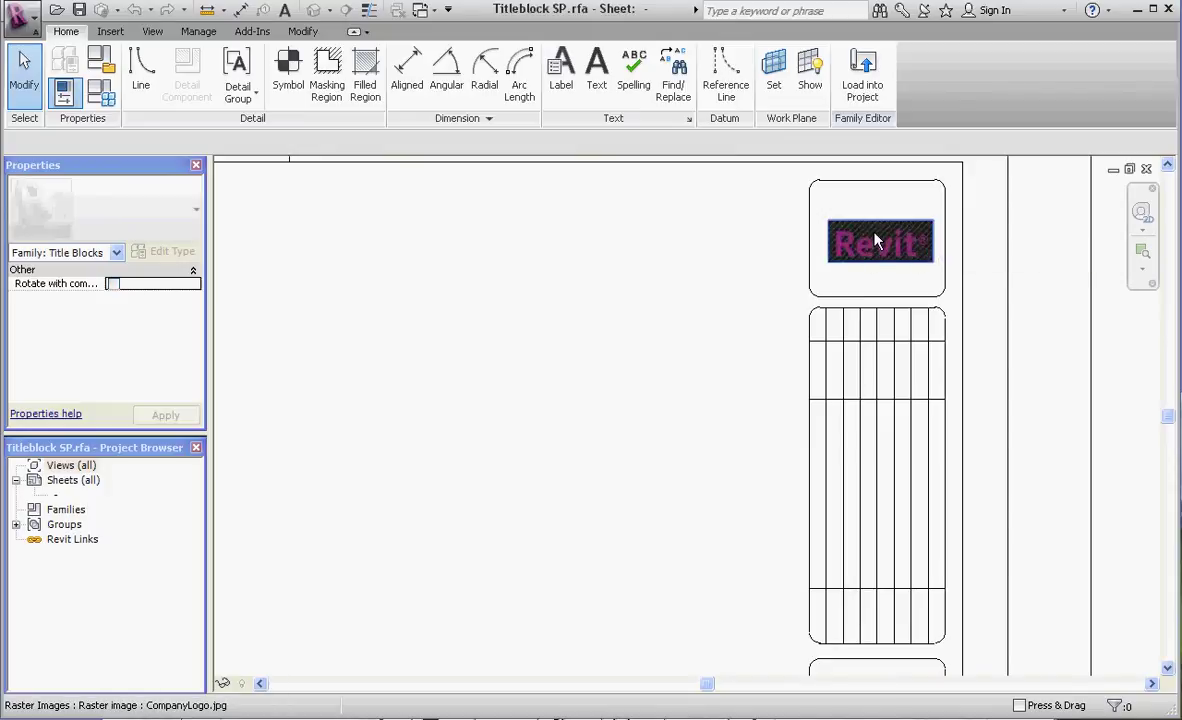
scroll(877, 242, "down", 4)
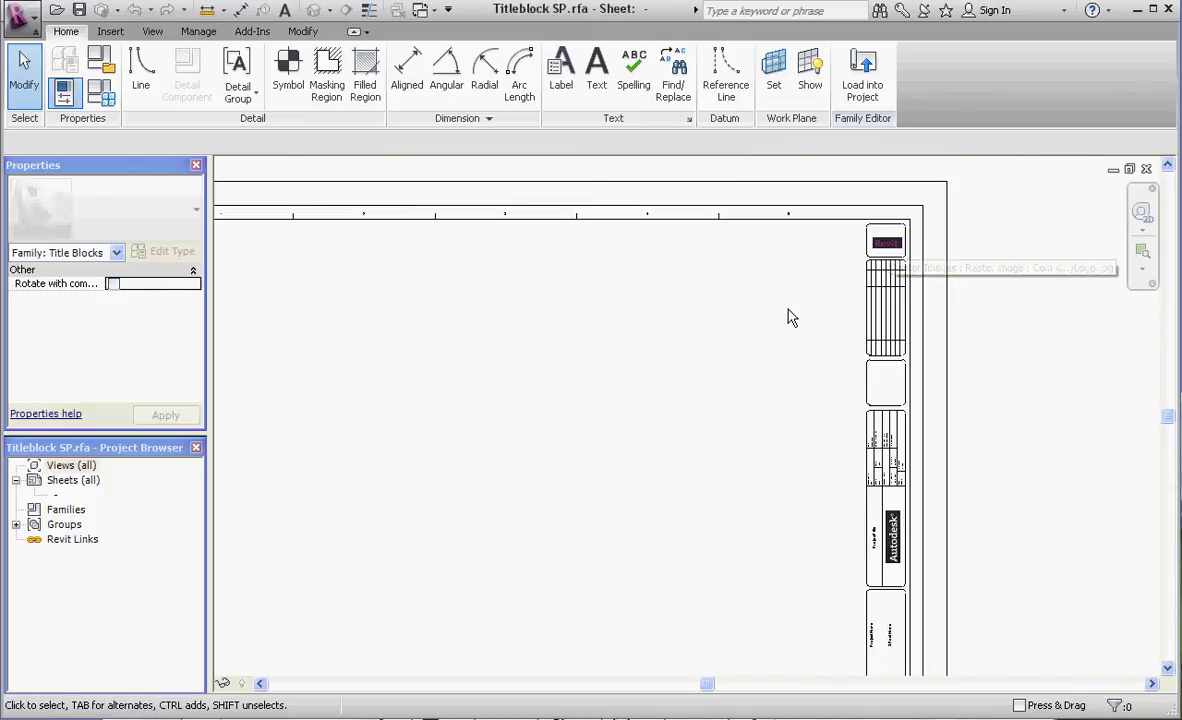